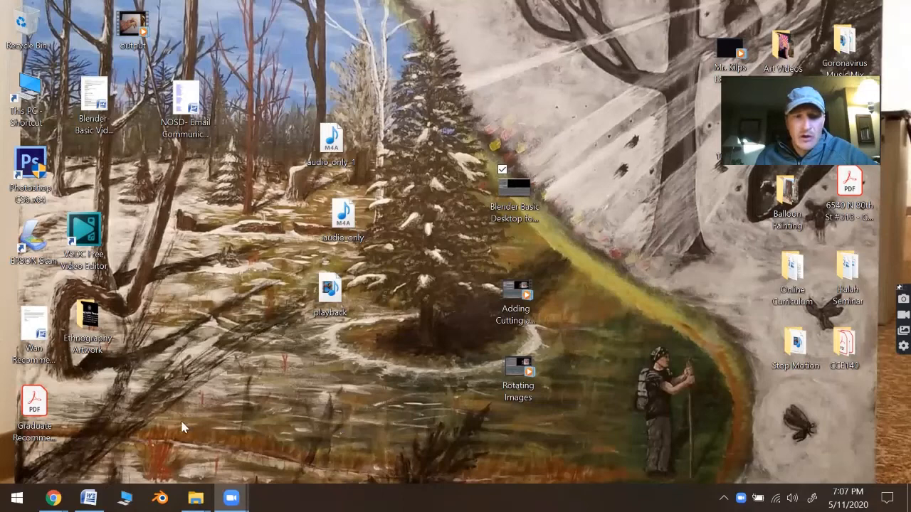
# - Switch to the Chrome window with the "blender download" search and open the blender.org Download result
pyautogui.moveTo(53, 498)
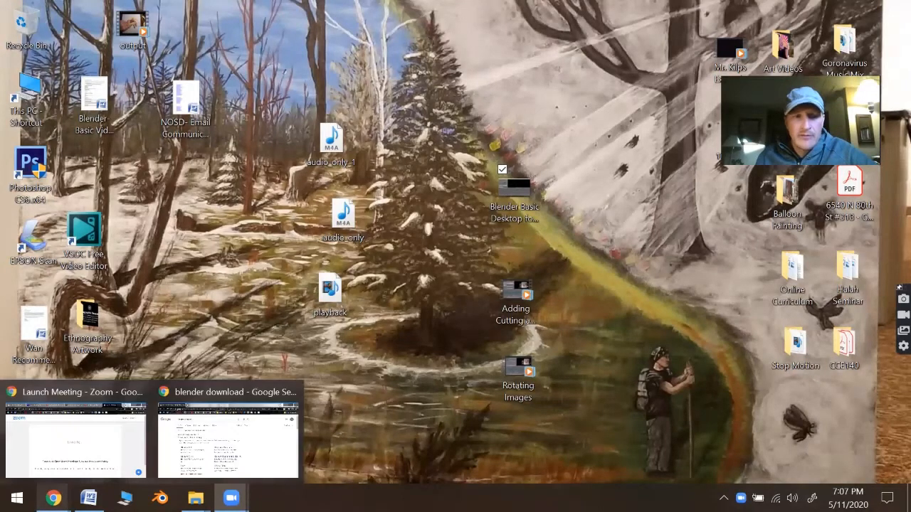
pyautogui.click(192, 449)
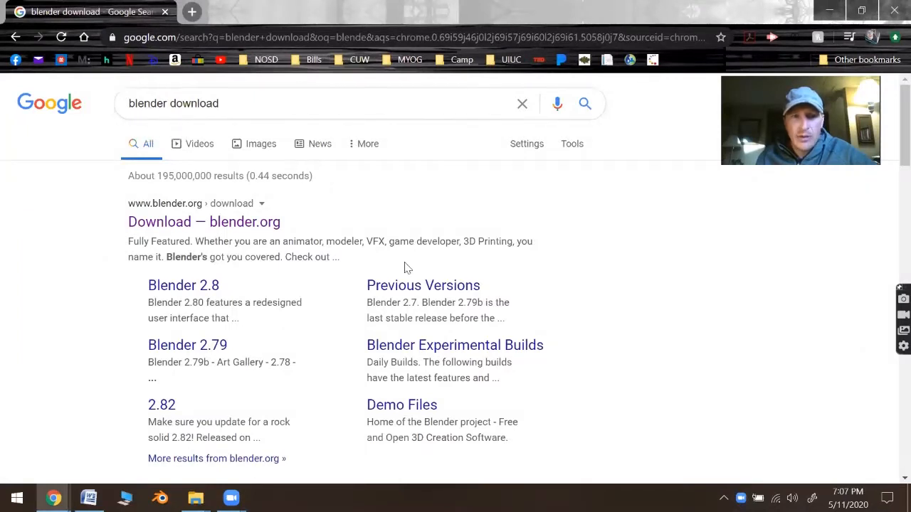
pyautogui.click(242, 225)
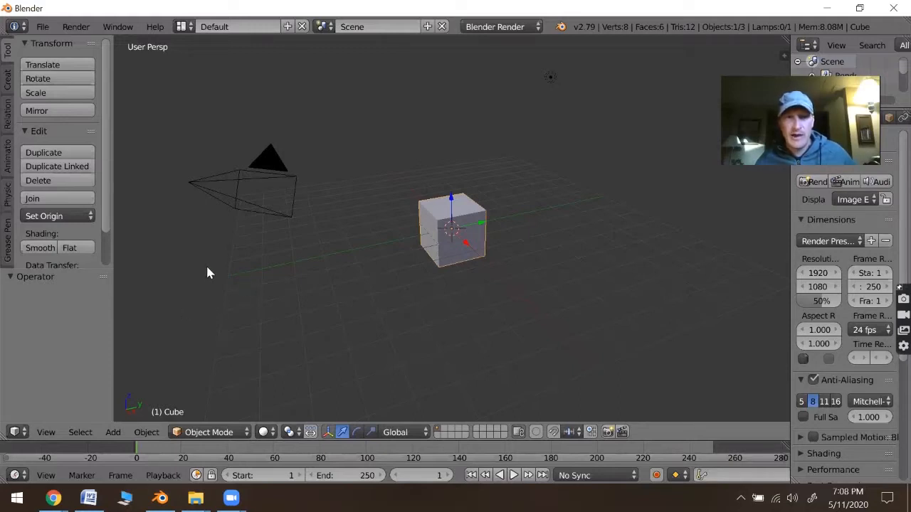
# - Switch Blender's screen layout from Default to Video Editing
pyautogui.click(185, 28)
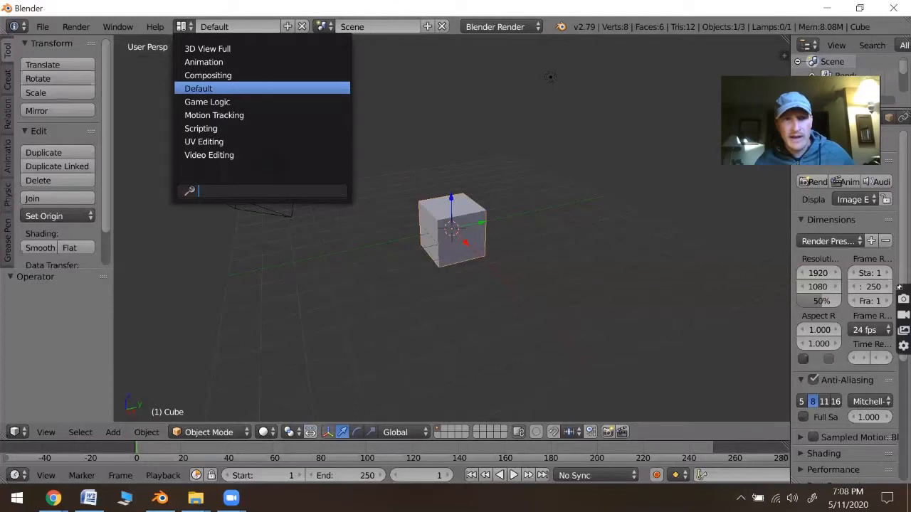
pyautogui.click(229, 156)
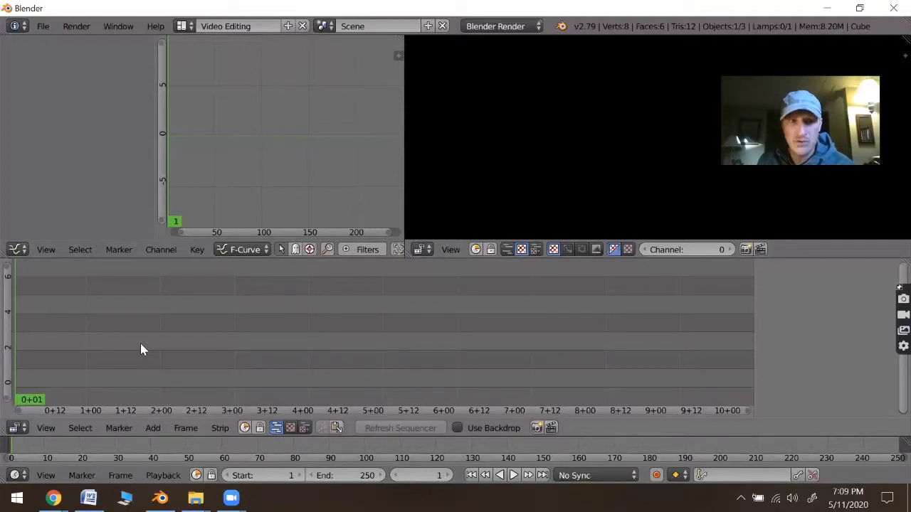
pyautogui.click(17, 28)
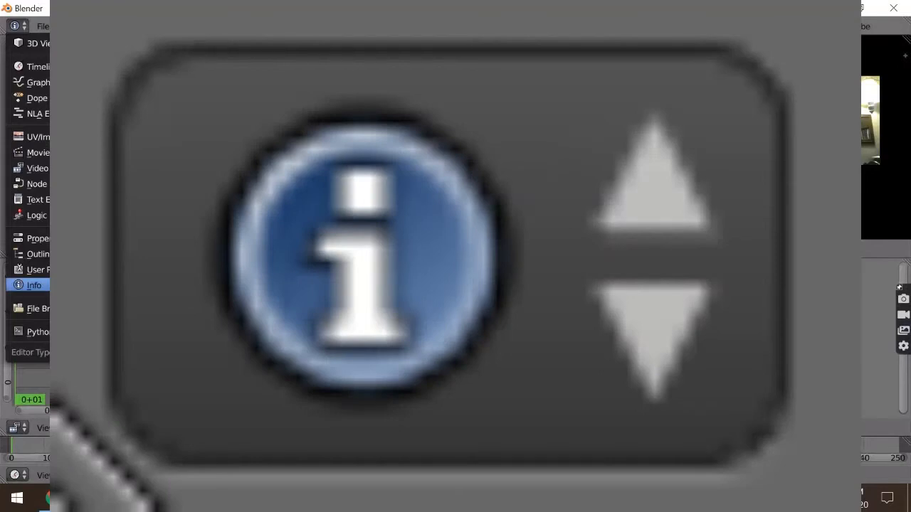
pyautogui.click(23, 27)
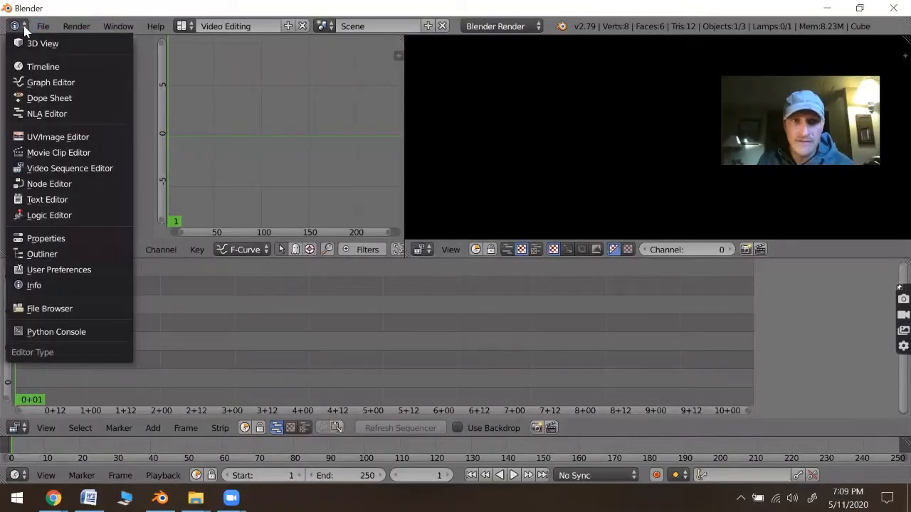
pyautogui.click(23, 27)
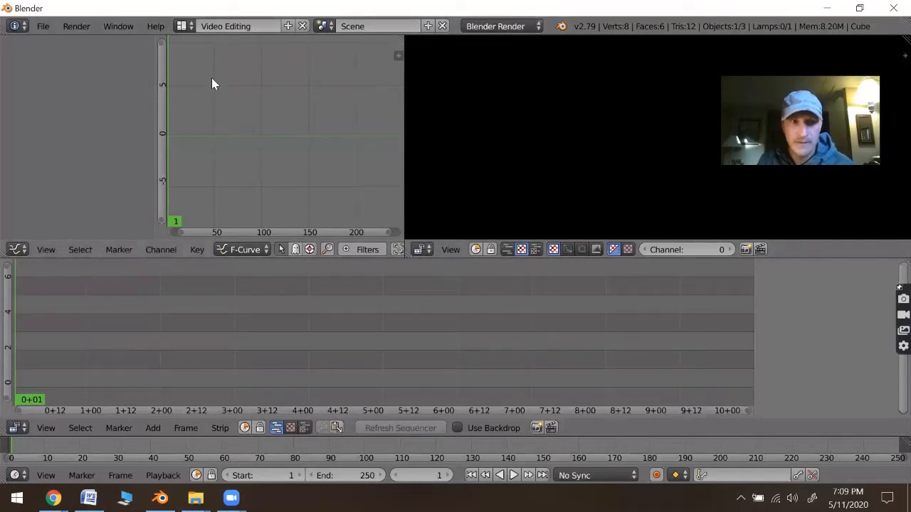
# - Try the Timeline, Movie Clip Editor and Video Sequence Editor in turn in the Graph Editor's area
pyautogui.click(22, 249)
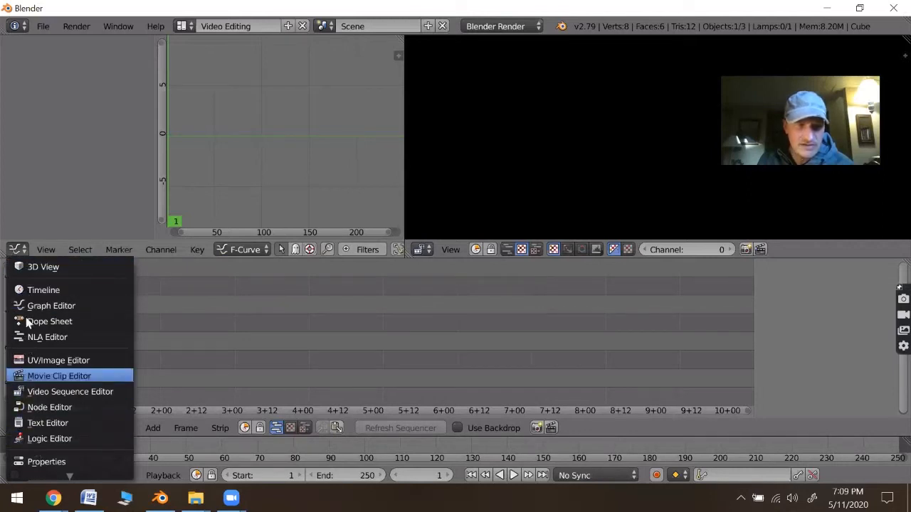
pyautogui.click(36, 291)
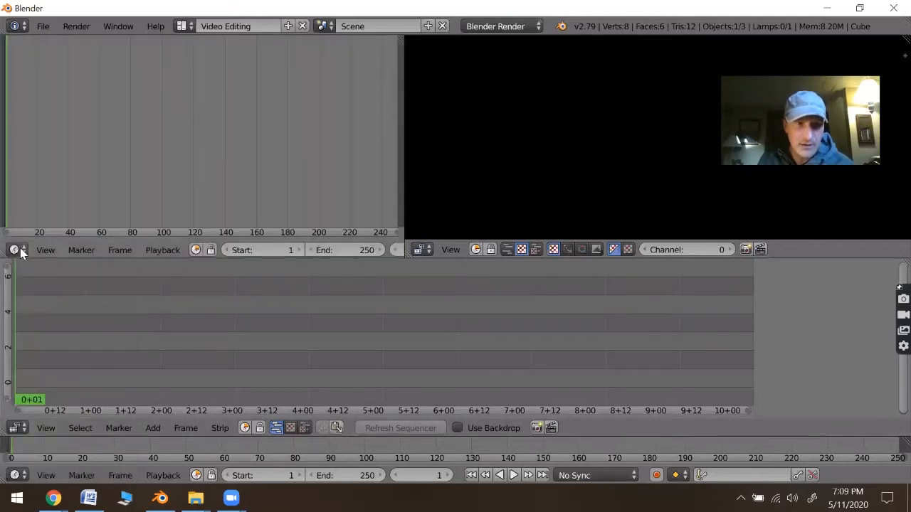
pyautogui.click(17, 250)
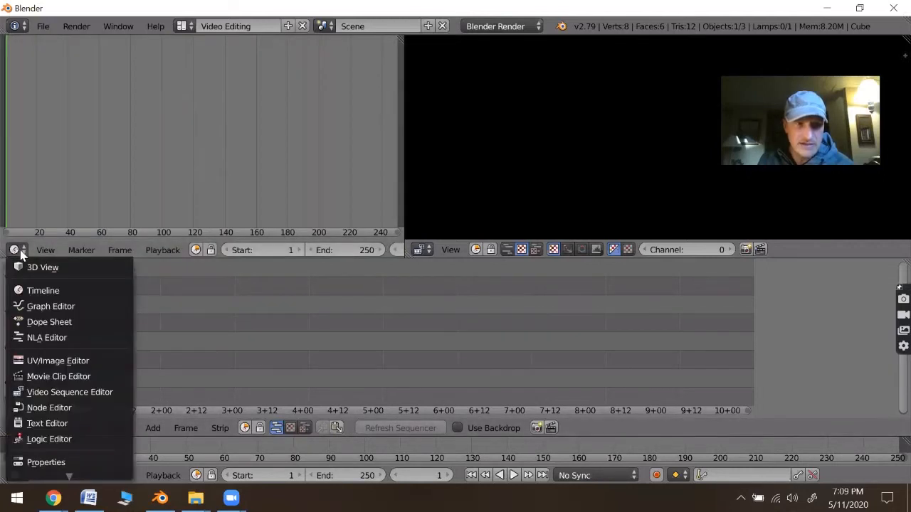
pyautogui.click(61, 377)
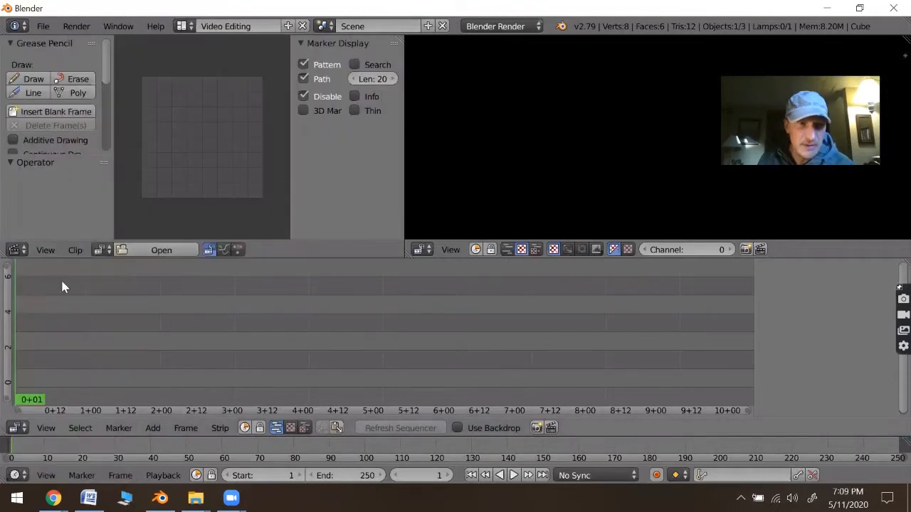
pyautogui.click(24, 253)
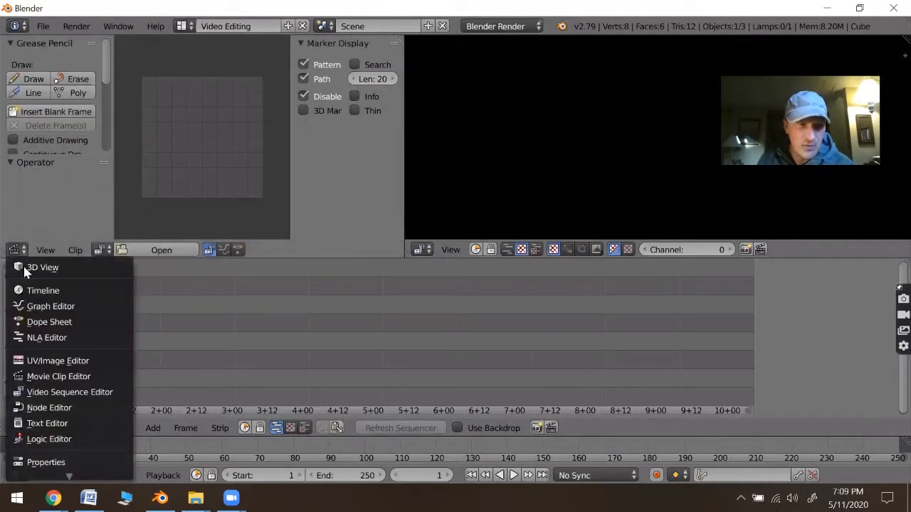
pyautogui.click(52, 394)
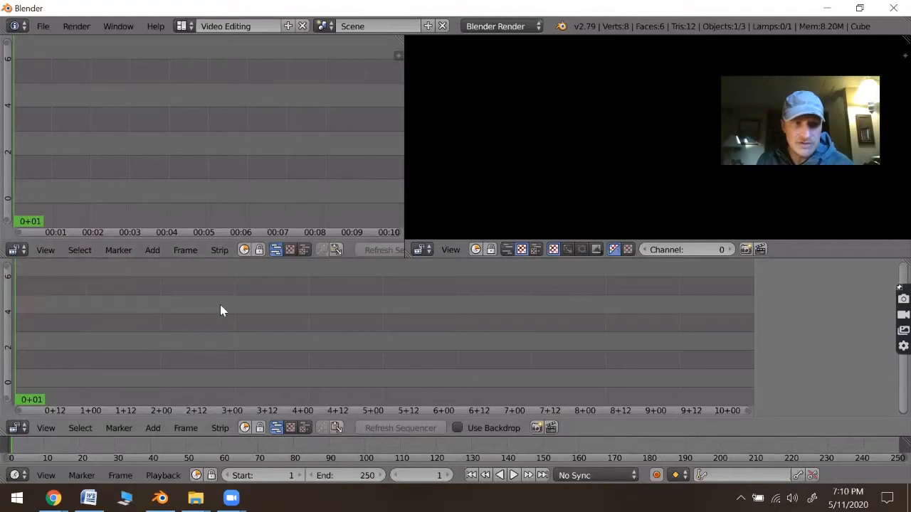
# - Change the area beside the video preview to the Properties editor
pyautogui.click(23, 249)
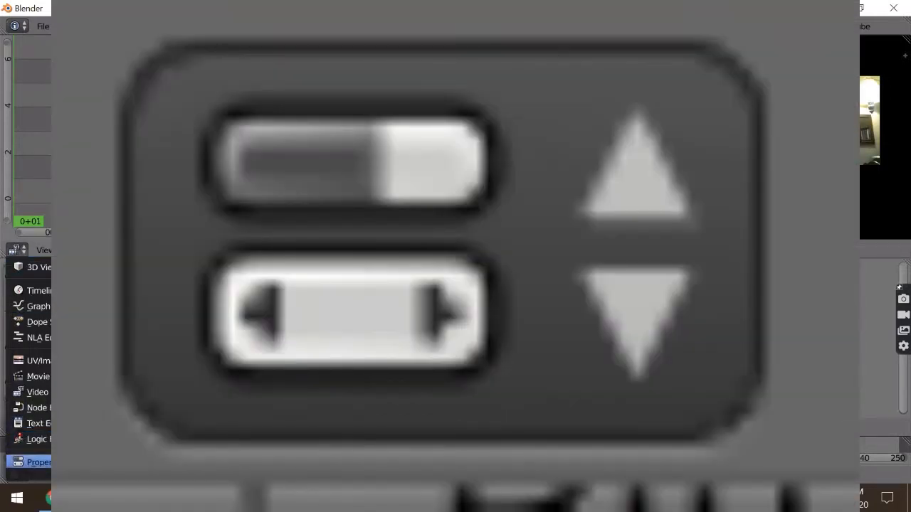
pyautogui.click(35, 462)
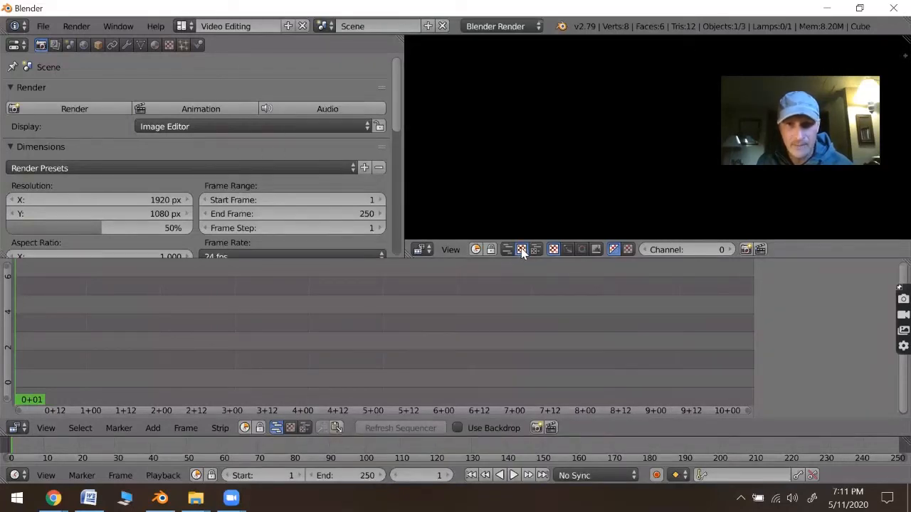
# - Try the other view types in the preview and strip areas, then restore Image Preview and Sequencer
pyautogui.click(506, 252)
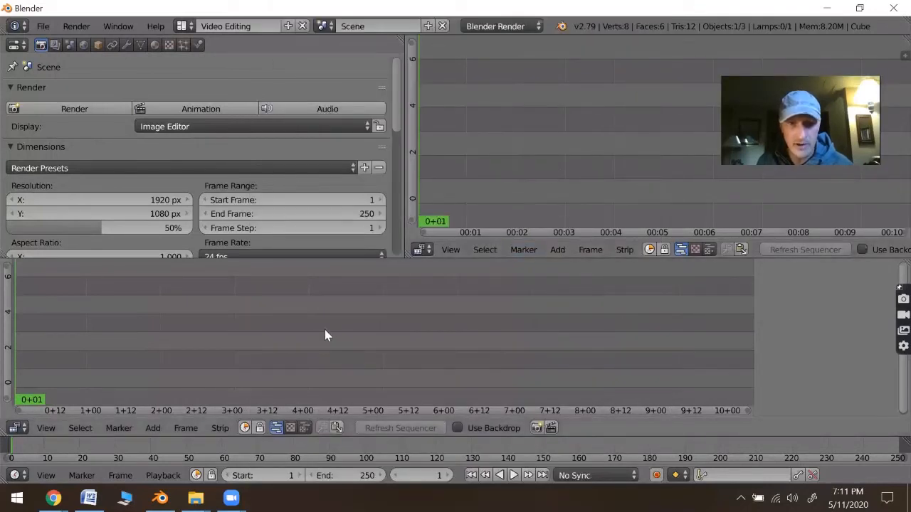
pyautogui.click(290, 427)
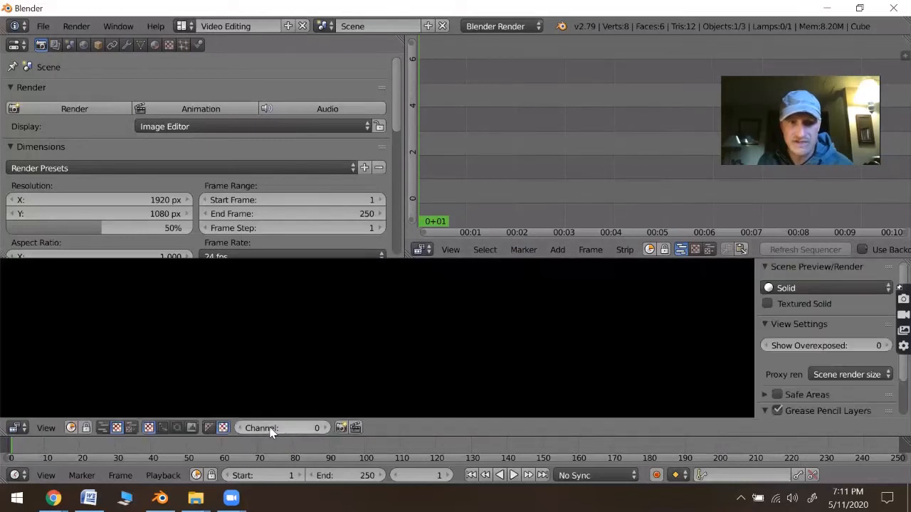
pyautogui.click(131, 427)
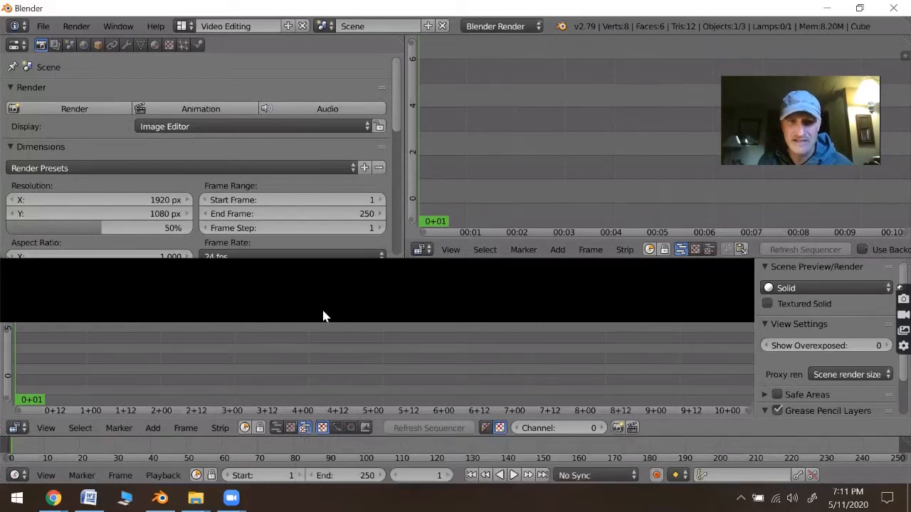
pyautogui.click(277, 428)
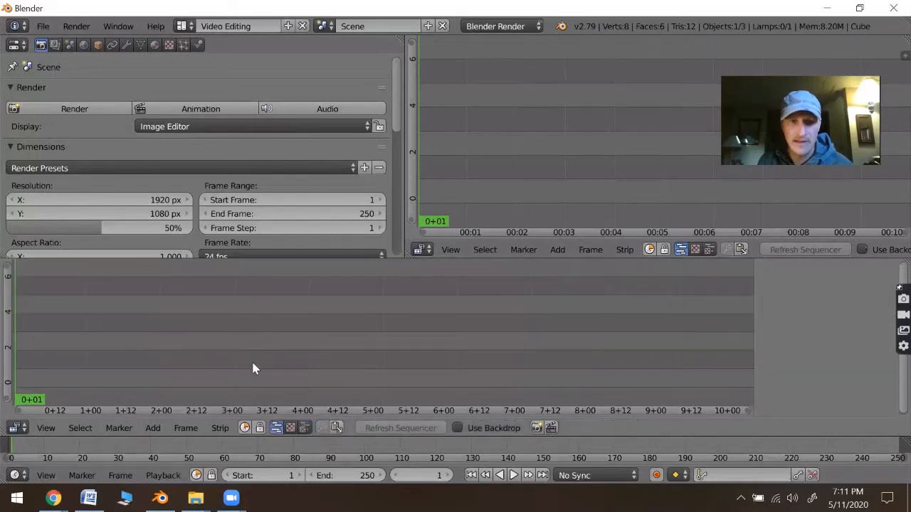
pyautogui.click(696, 249)
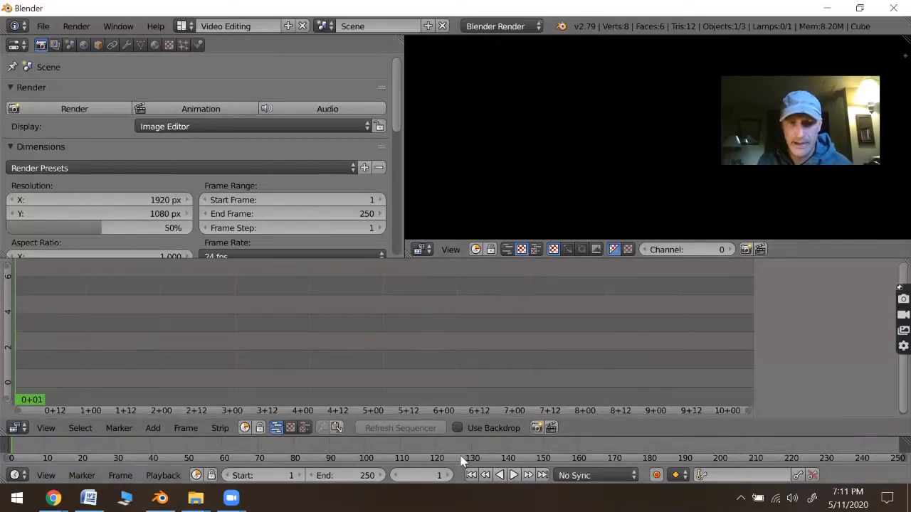
# - Play and pause the empty sequence twice to try out the timeline playback controls
pyautogui.click(513, 476)
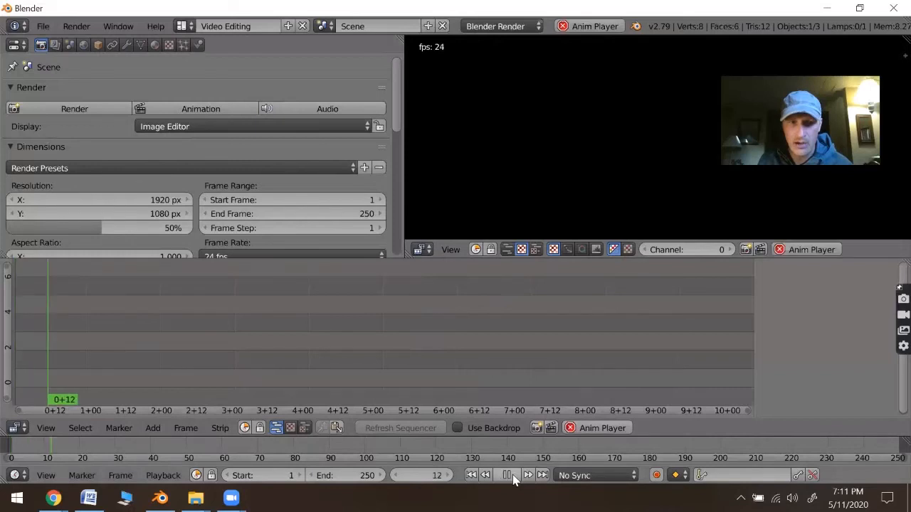
pyautogui.click(506, 475)
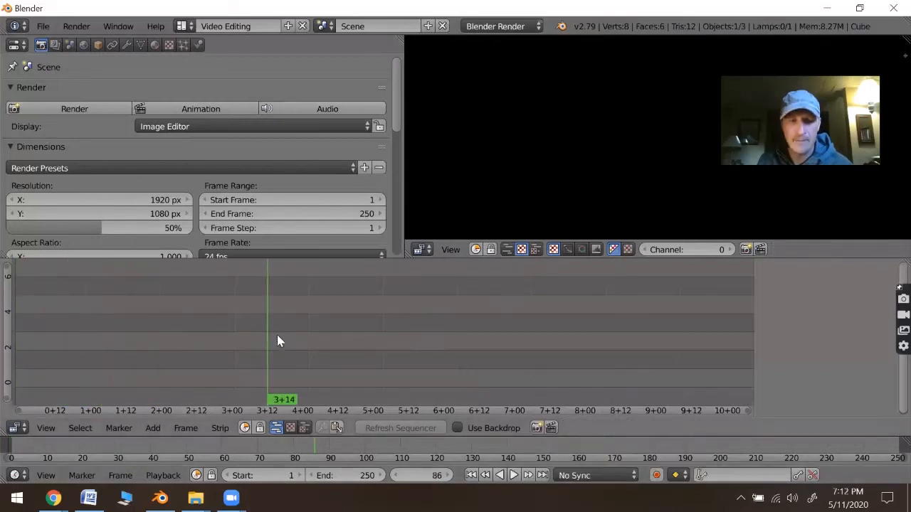
pyautogui.click(513, 476)
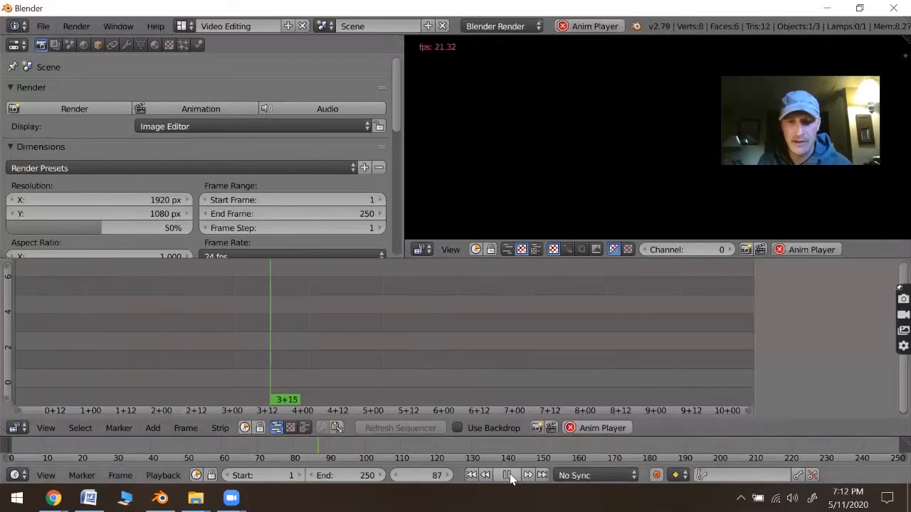
pyautogui.click(507, 476)
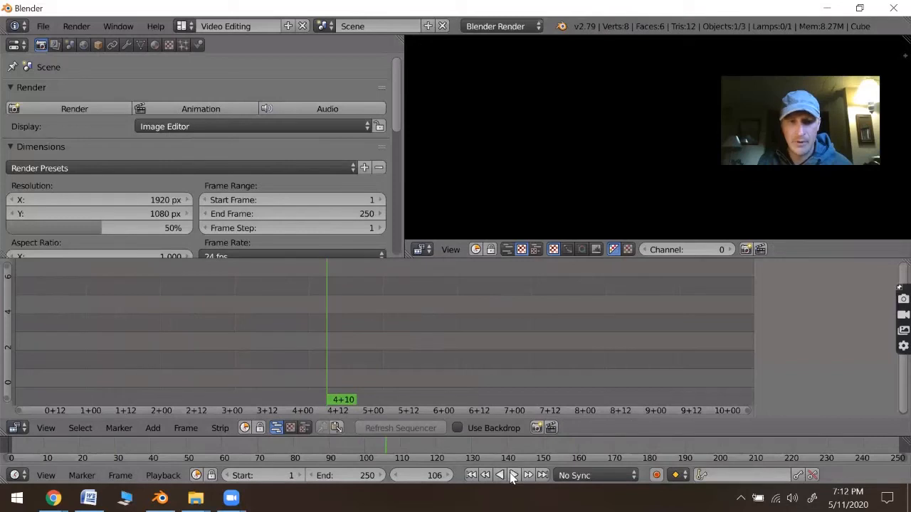
pyautogui.click(18, 477)
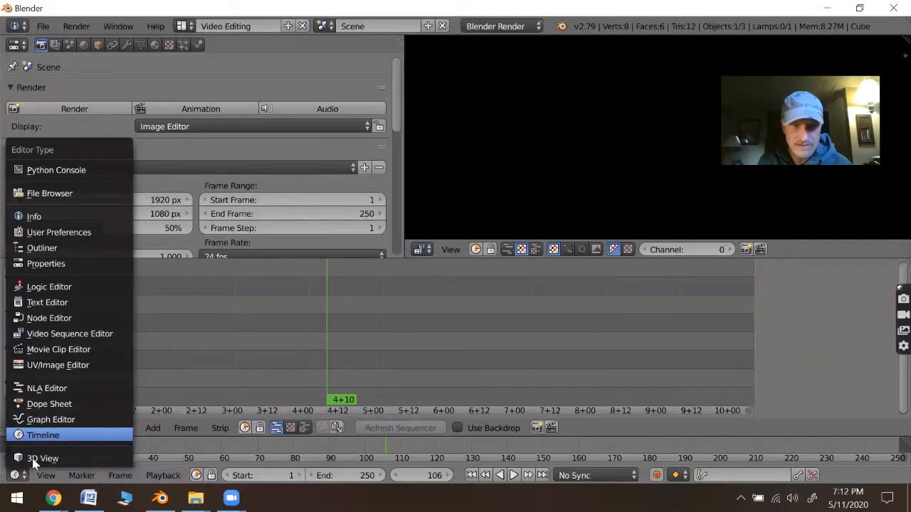
pyautogui.click(15, 427)
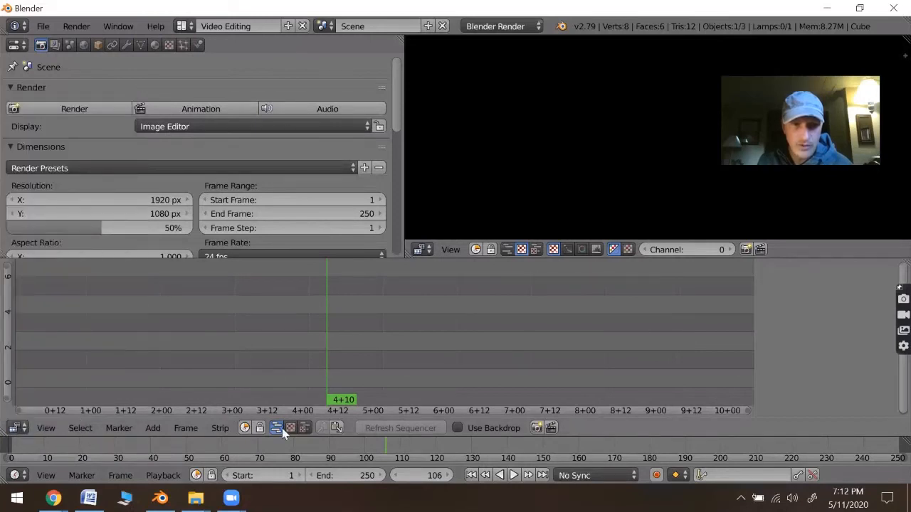
pyautogui.click(276, 429)
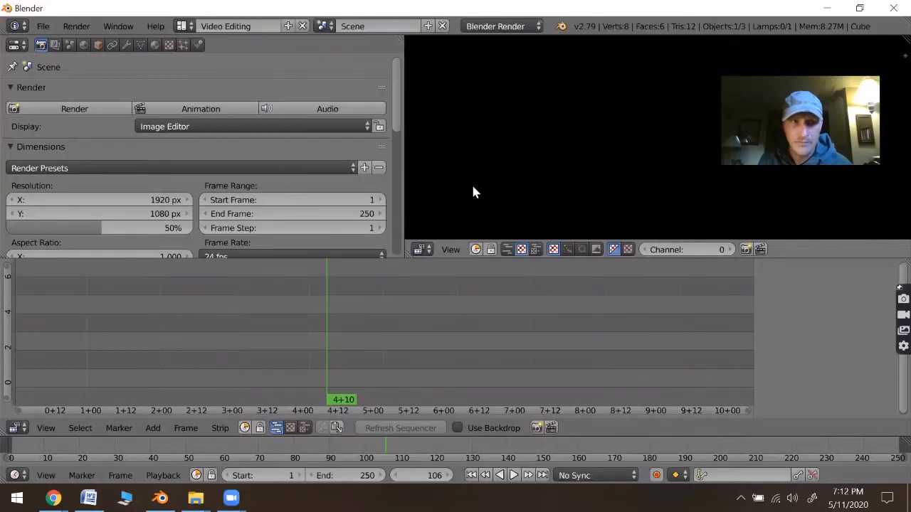
pyautogui.click(15, 45)
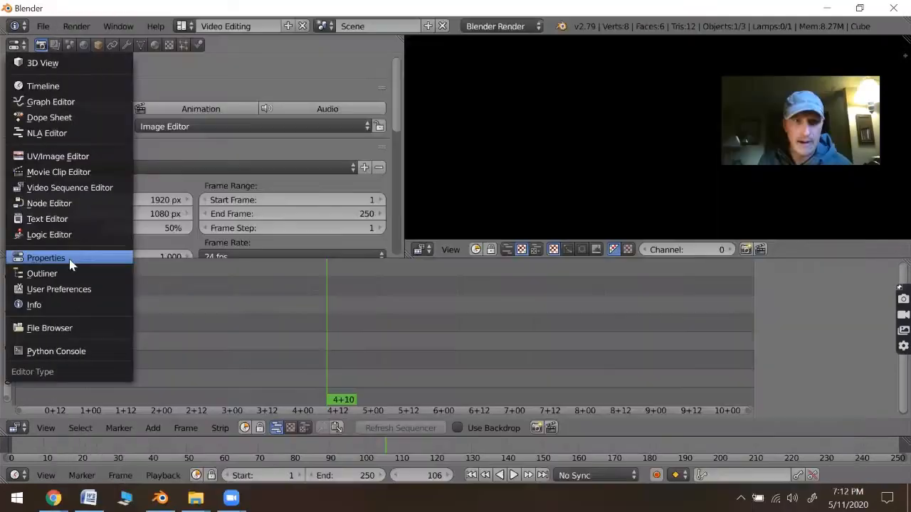
pyautogui.click(19, 26)
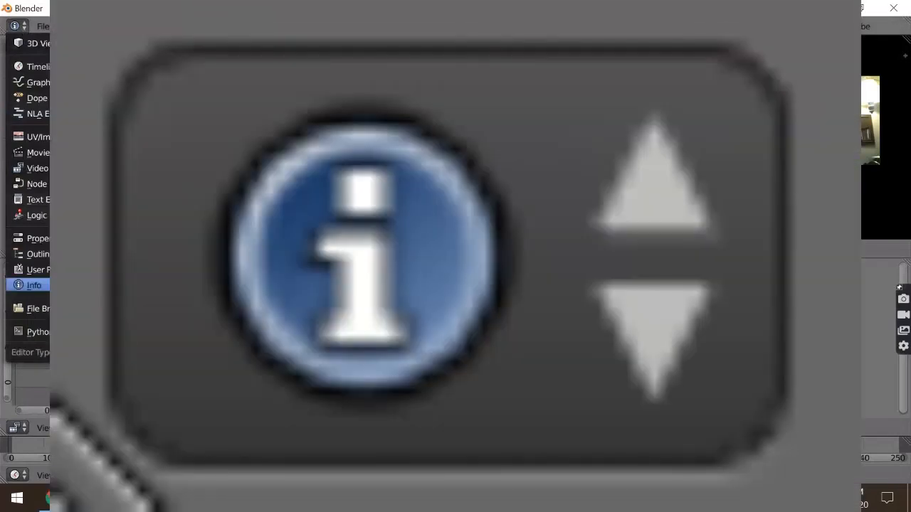
pyautogui.click(68, 288)
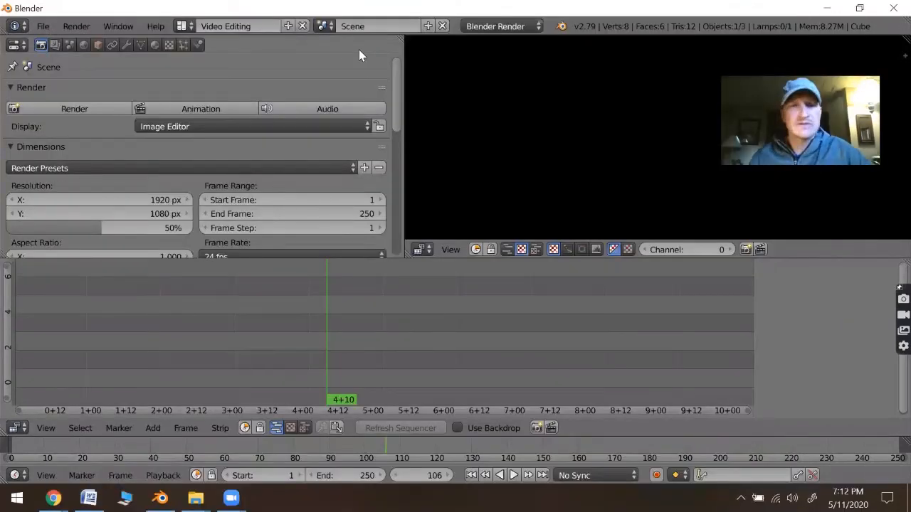